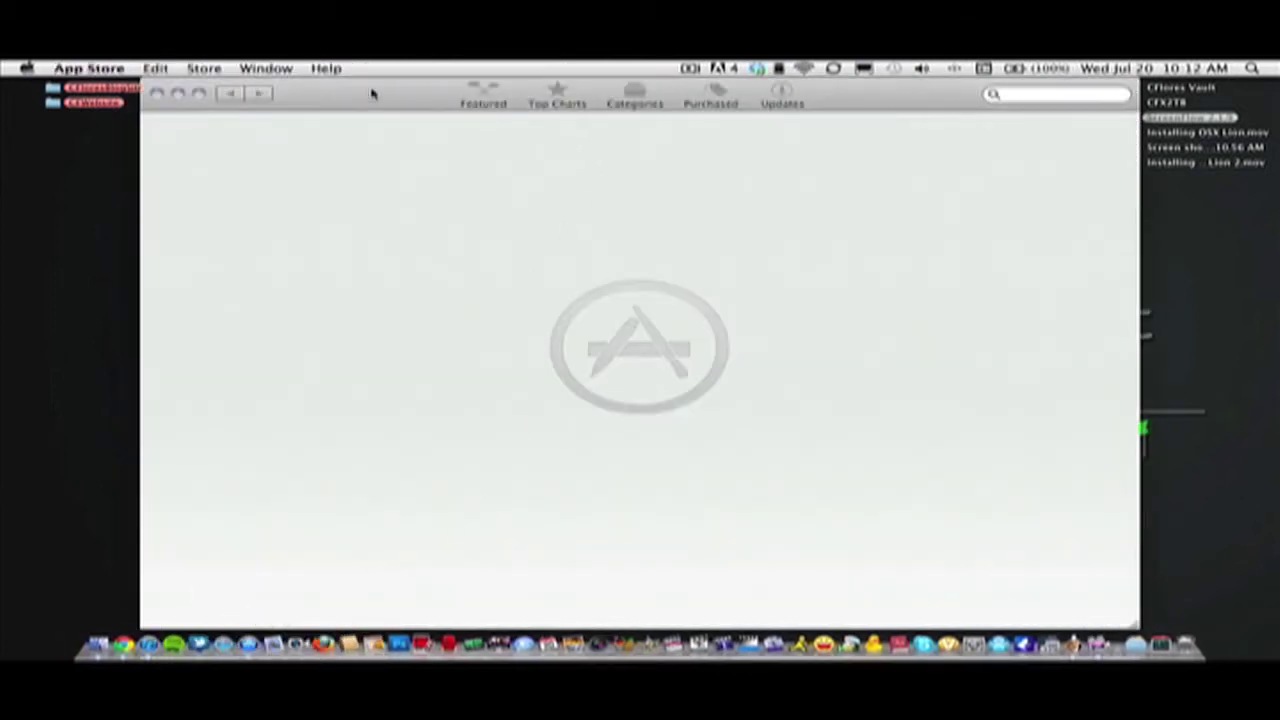
{"action": "left_click_drag", "start_coordinate": [397, 90], "coordinate": [505, 90]}
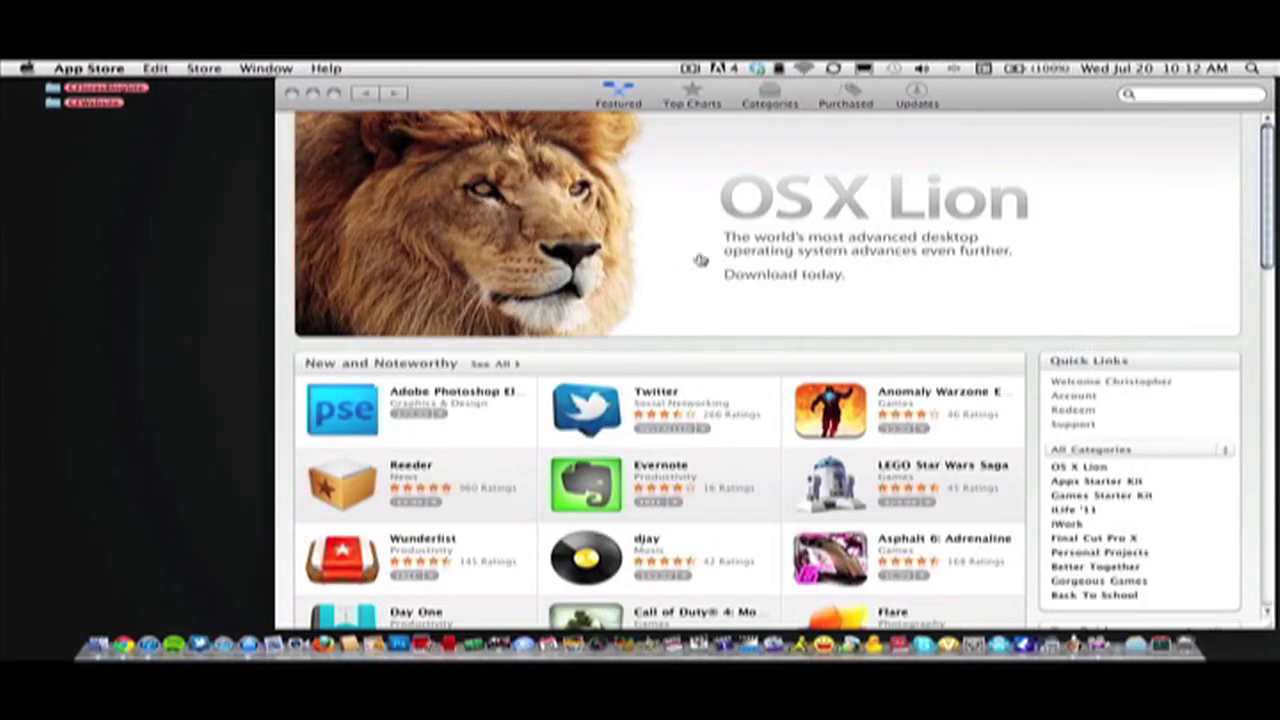
{"action": "left_click", "coordinate": [1168, 96]}
{"action": "type", "text": "OSX L"}
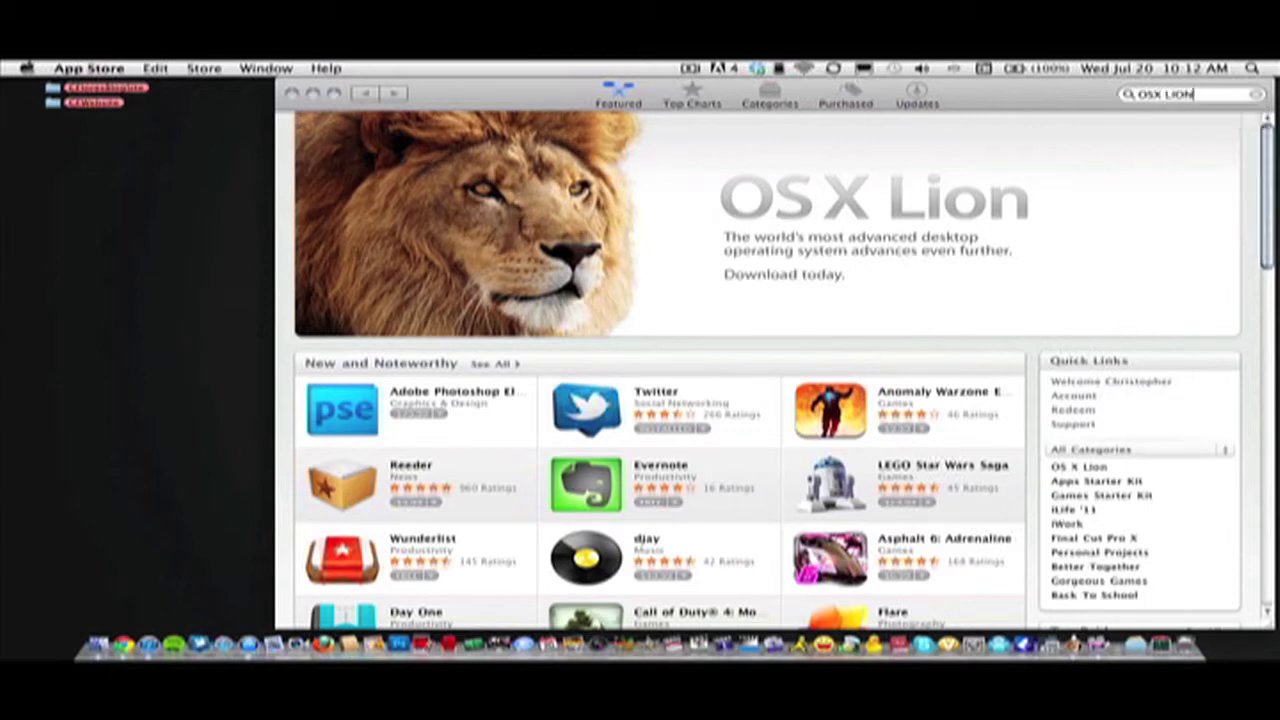
{"action": "key", "text": "BackSpace"}
{"action": "key", "text": "BackSpace"}
{"action": "key", "text": "BackSpace"}
{"action": "key", "text": "BackSpace"}
{"action": "key", "text": "BackSpace"}
{"action": "key", "text": "BackSpace"}
{"action": "key", "text": "BackSpace"}
Open the OS X Lion product page from the featured banner and expand its full description to read the feature list.
{"action": "left_click", "coordinate": [503, 205]}
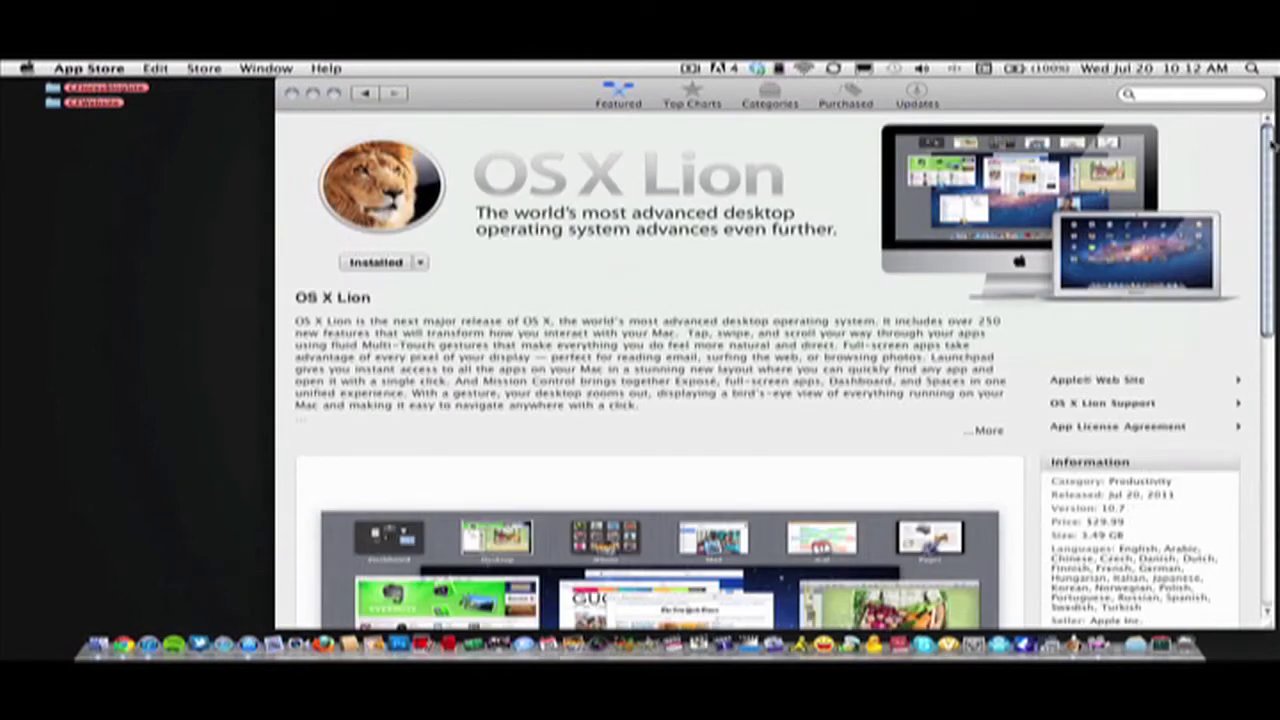
{"action": "mouse_move", "coordinate": [1272, 145]}
{"action": "left_mouse_down"}
{"action": "mouse_move", "coordinate": [1271, 382]}
{"action": "mouse_move", "coordinate": [1271, 143]}
{"action": "left_mouse_up"}
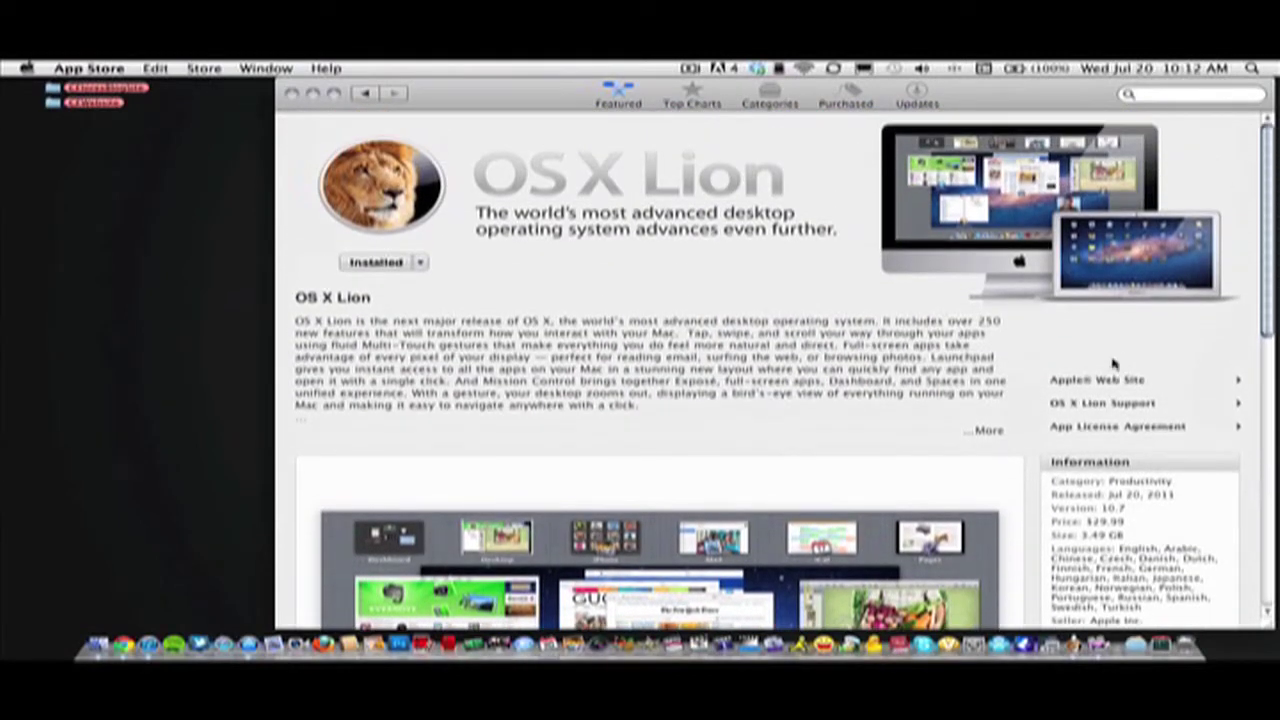
{"action": "left_click", "coordinate": [990, 431]}
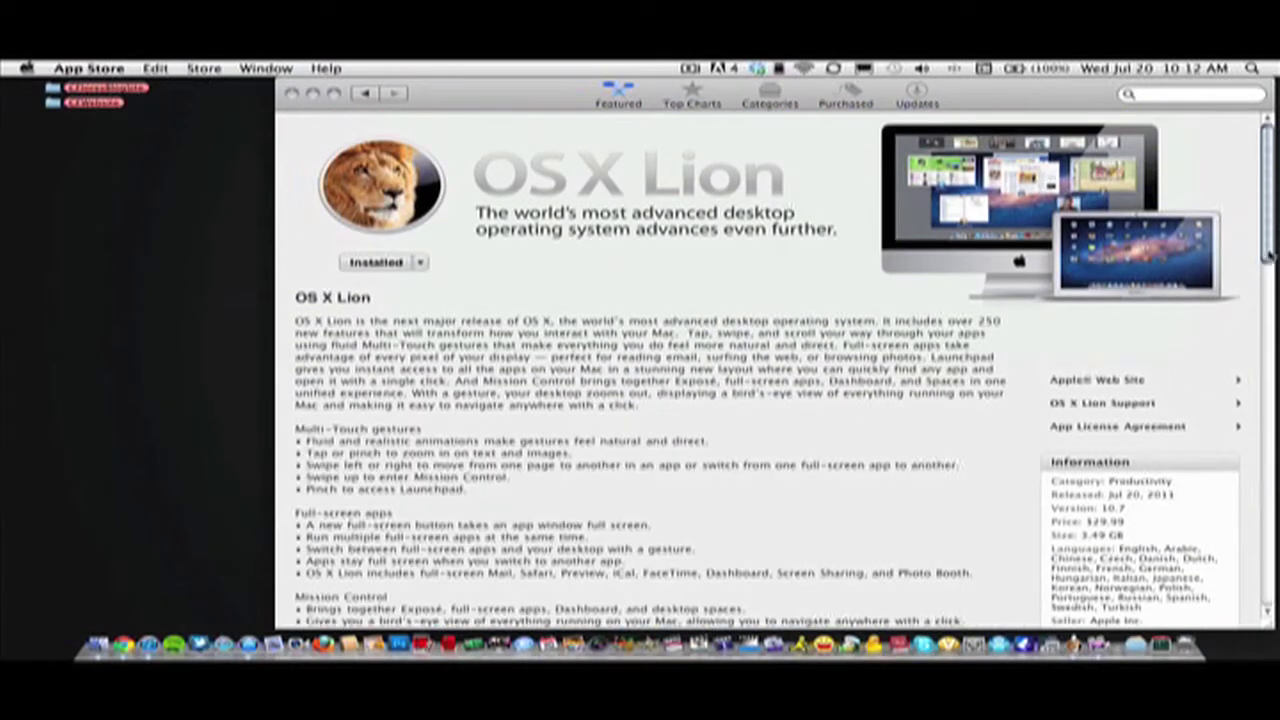
{"action": "mouse_move", "coordinate": [1268, 255]}
{"action": "left_mouse_down"}
{"action": "mouse_move", "coordinate": [1268, 398]}
{"action": "mouse_move", "coordinate": [1268, 245]}
{"action": "left_mouse_up"}
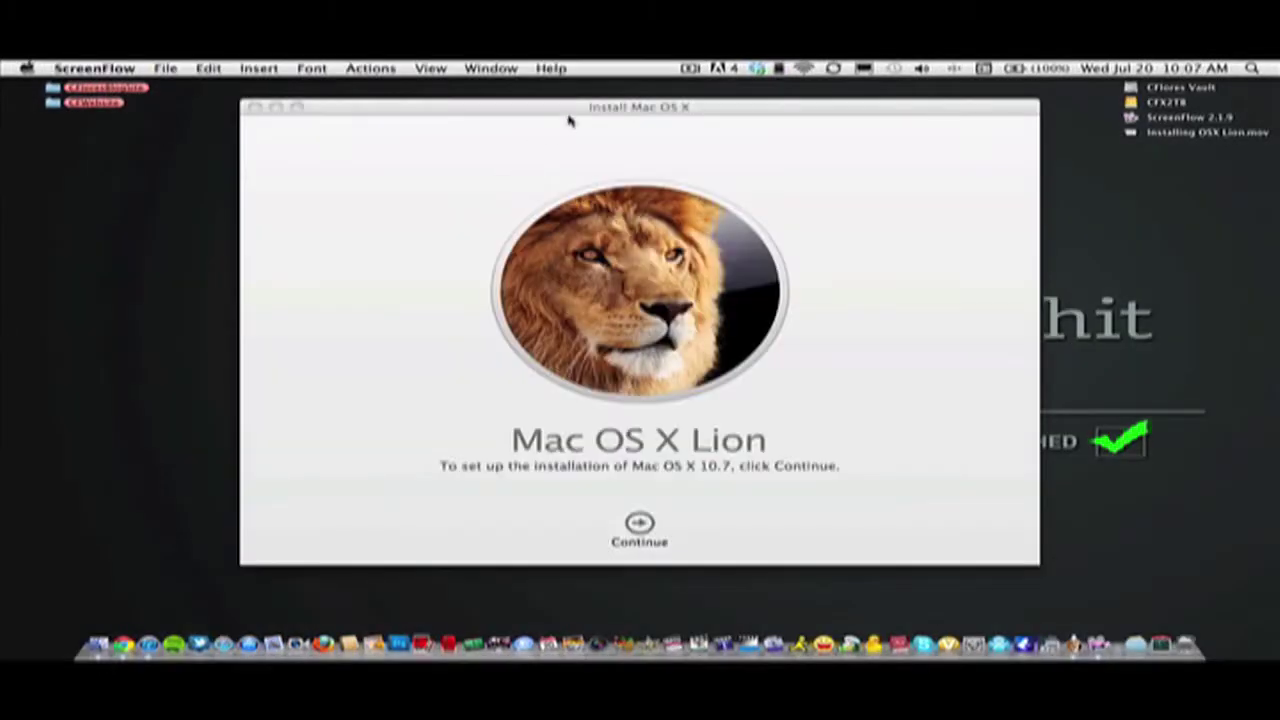
Begin the Mac OS X Lion setup in the installer and agree to the software license terms, including the confirmation.
{"action": "left_click_drag", "start_coordinate": [568, 120], "coordinate": [526, 117]}
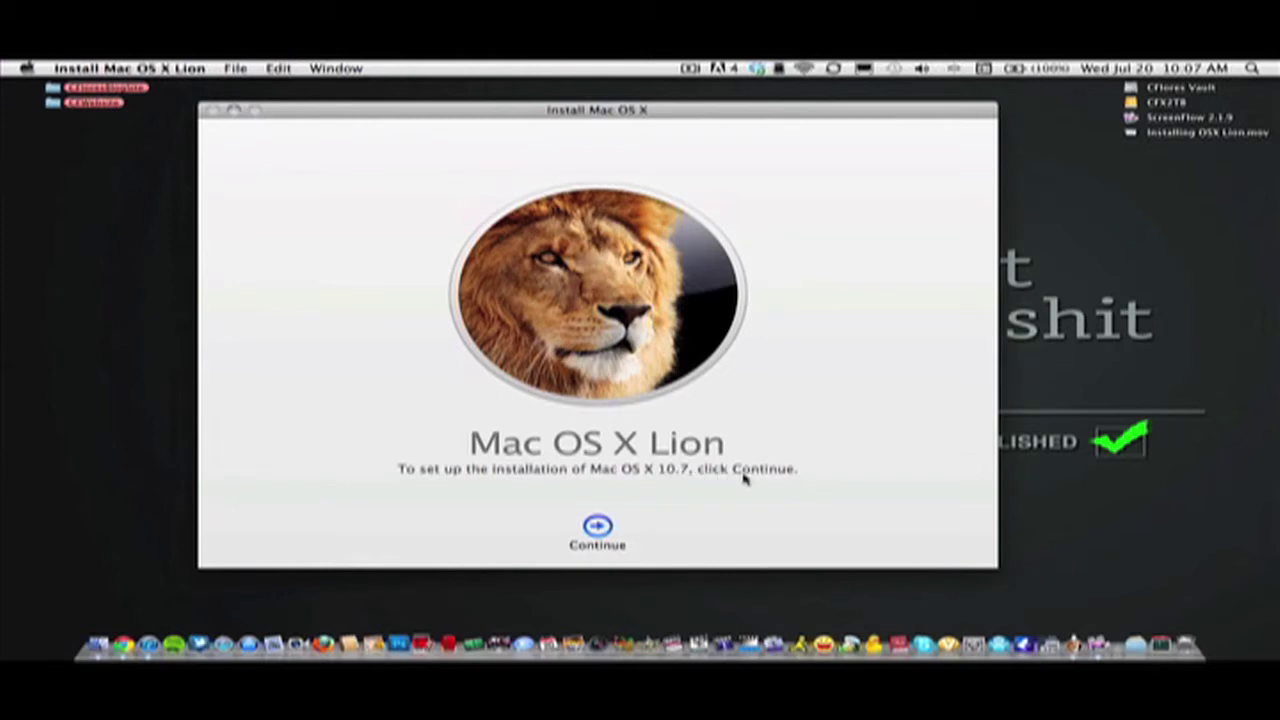
{"action": "left_click", "coordinate": [600, 528]}
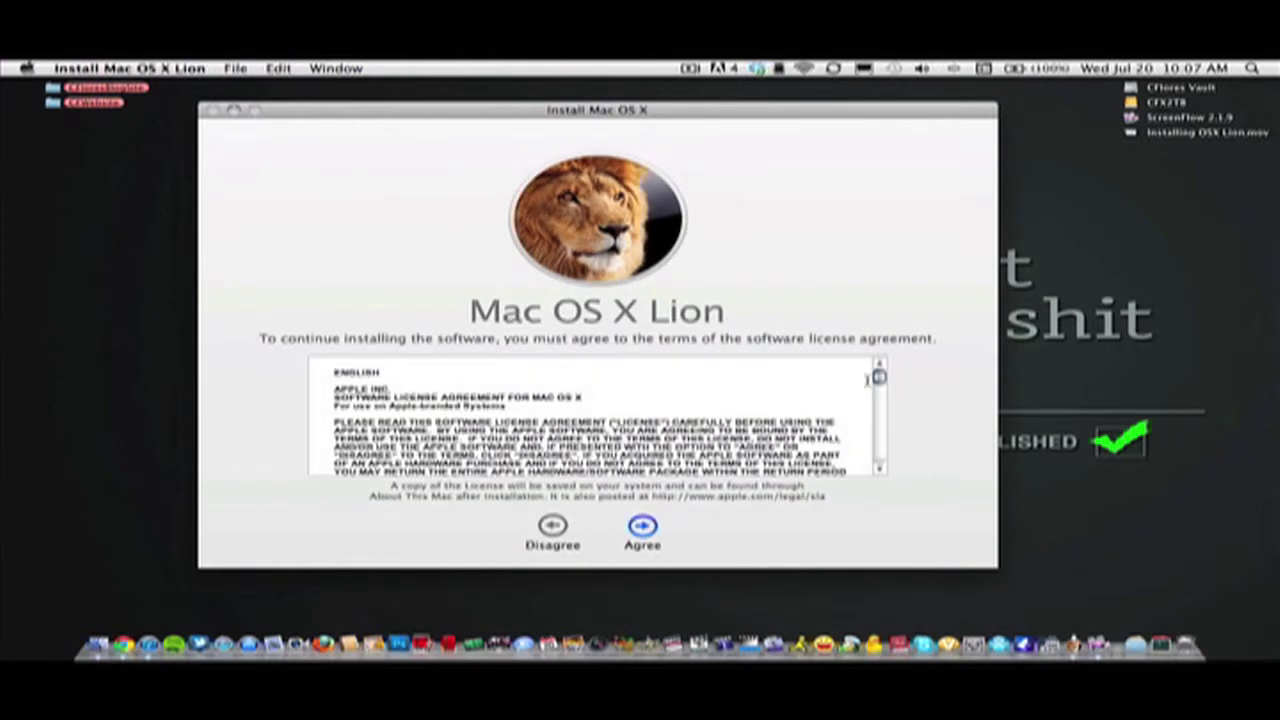
{"action": "mouse_move", "coordinate": [878, 377]}
{"action": "left_mouse_down"}
{"action": "mouse_move", "coordinate": [881, 462]}
{"action": "mouse_move", "coordinate": [879, 376]}
{"action": "left_mouse_up"}
{"action": "left_click", "coordinate": [643, 527]}
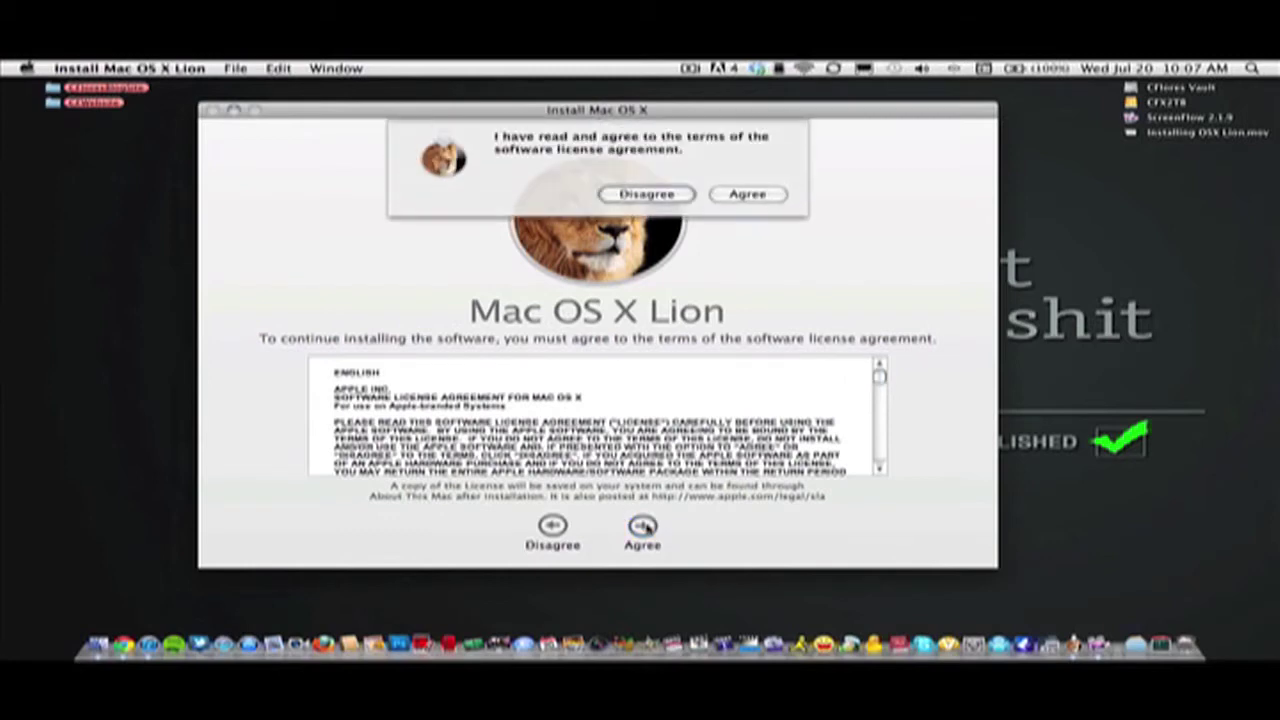
{"action": "left_click", "coordinate": [748, 194]}
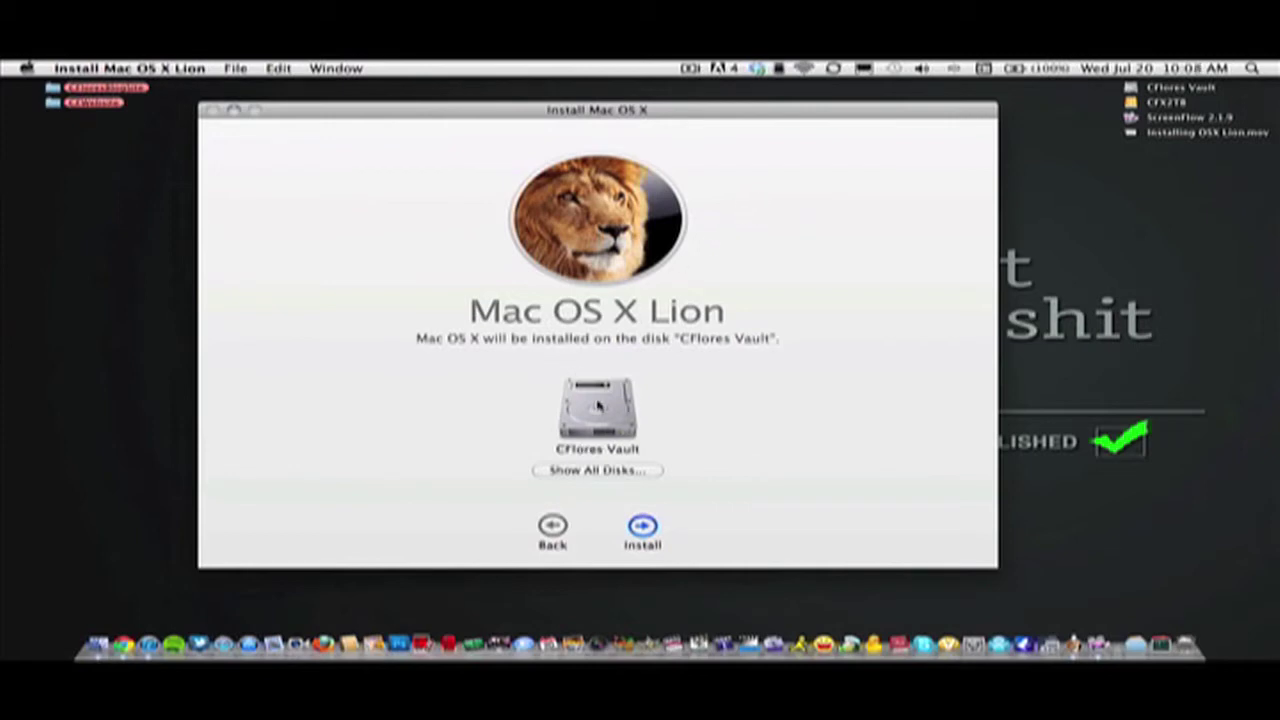
Start installing Lion on the preselected disk and authorize the changes by entering the account password.
{"action": "left_click", "coordinate": [642, 528]}
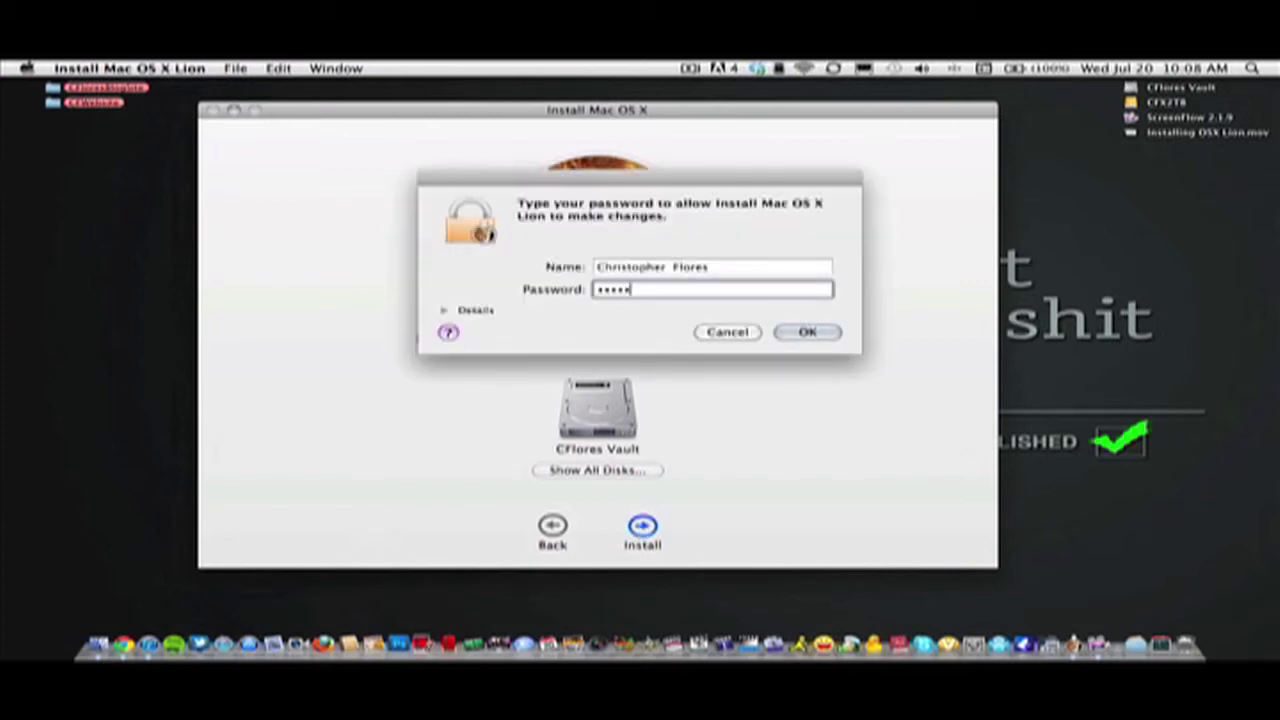
{"action": "left_click", "coordinate": [806, 332]}
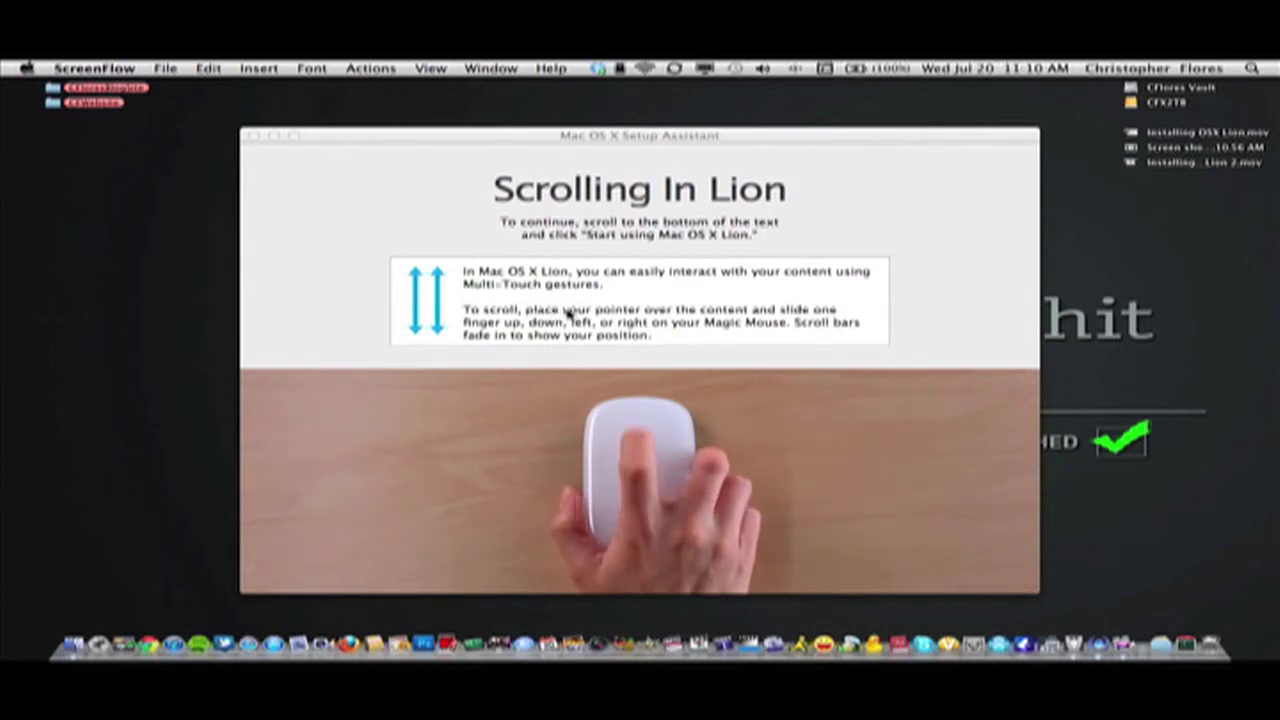
Try out Multi-Touch scrolling in the Setup Assistant's Scrolling In Lion text, going down to its end.
{"action": "scroll", "coordinate": [567, 313], "scroll_direction": "up", "scroll_amount": 3}
{"action": "scroll", "coordinate": [567, 313], "scroll_direction": "down", "scroll_amount": 5}
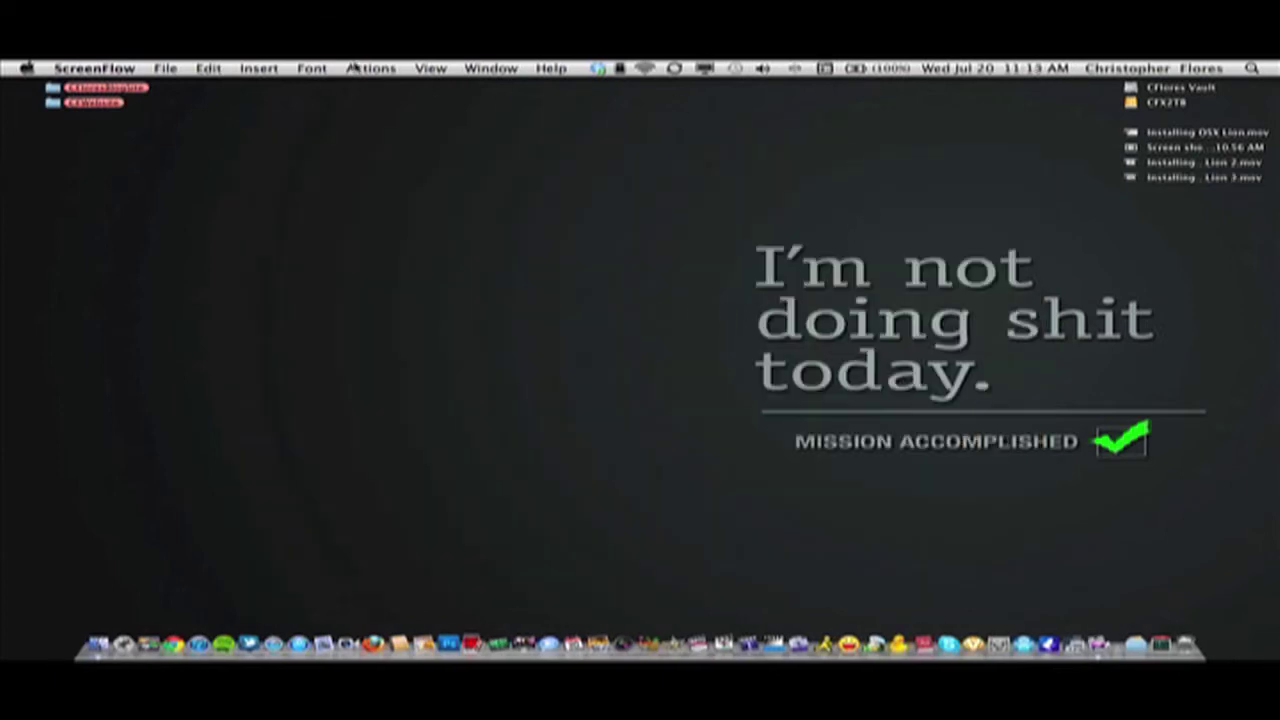
Check the installed software version in the detailed overview of About This Mac, highlight that line, and close the window.
{"action": "left_click", "coordinate": [20, 68]}
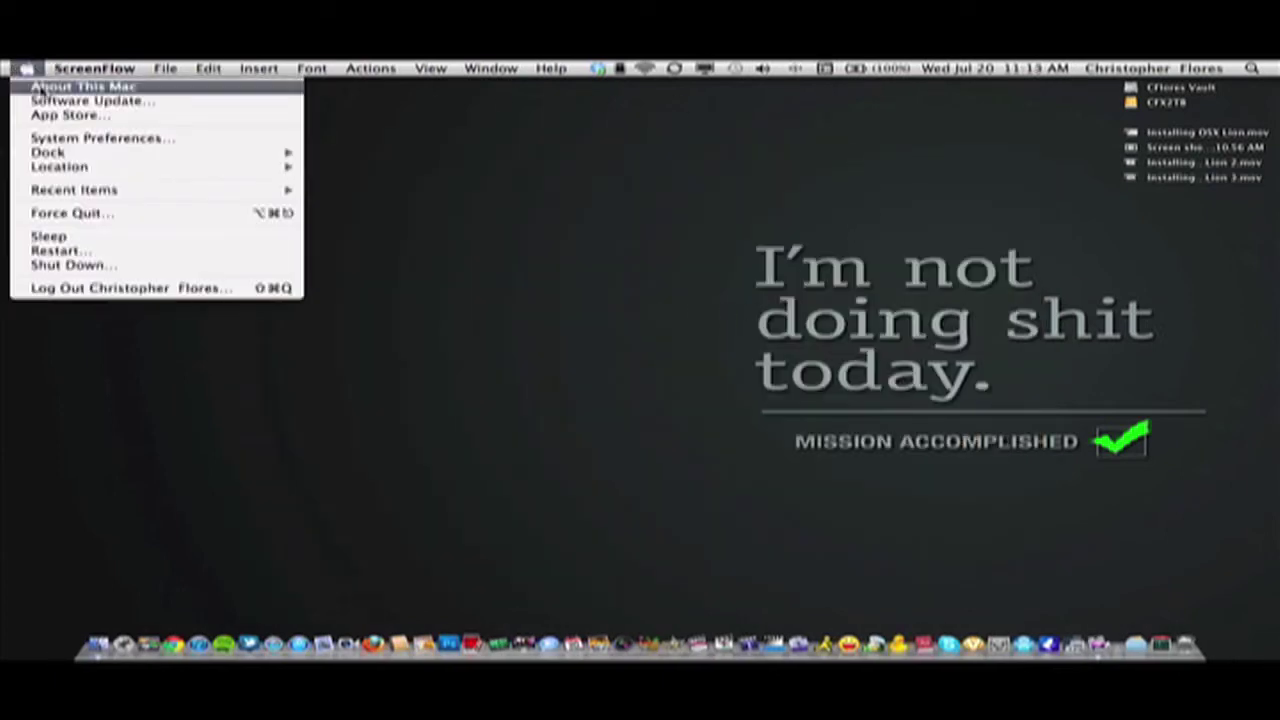
{"action": "left_click", "coordinate": [45, 87]}
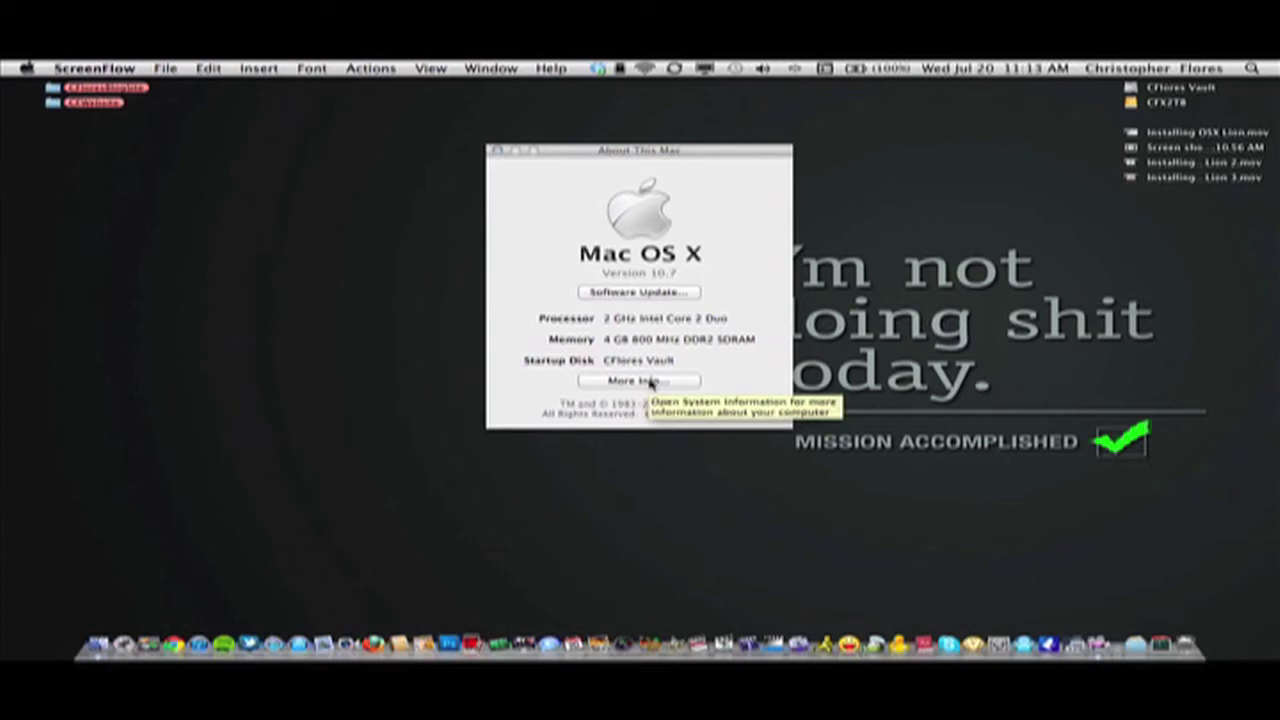
{"action": "left_click", "coordinate": [650, 382]}
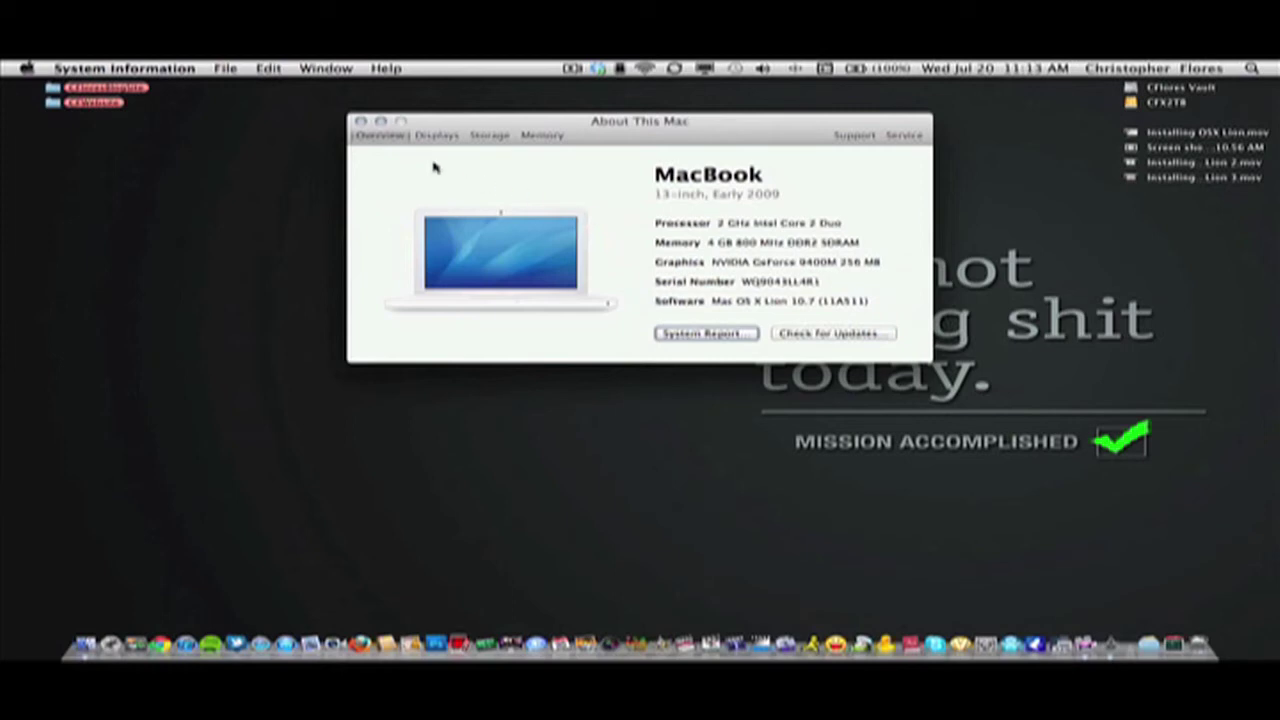
{"action": "left_click_drag", "start_coordinate": [706, 301], "coordinate": [864, 301]}
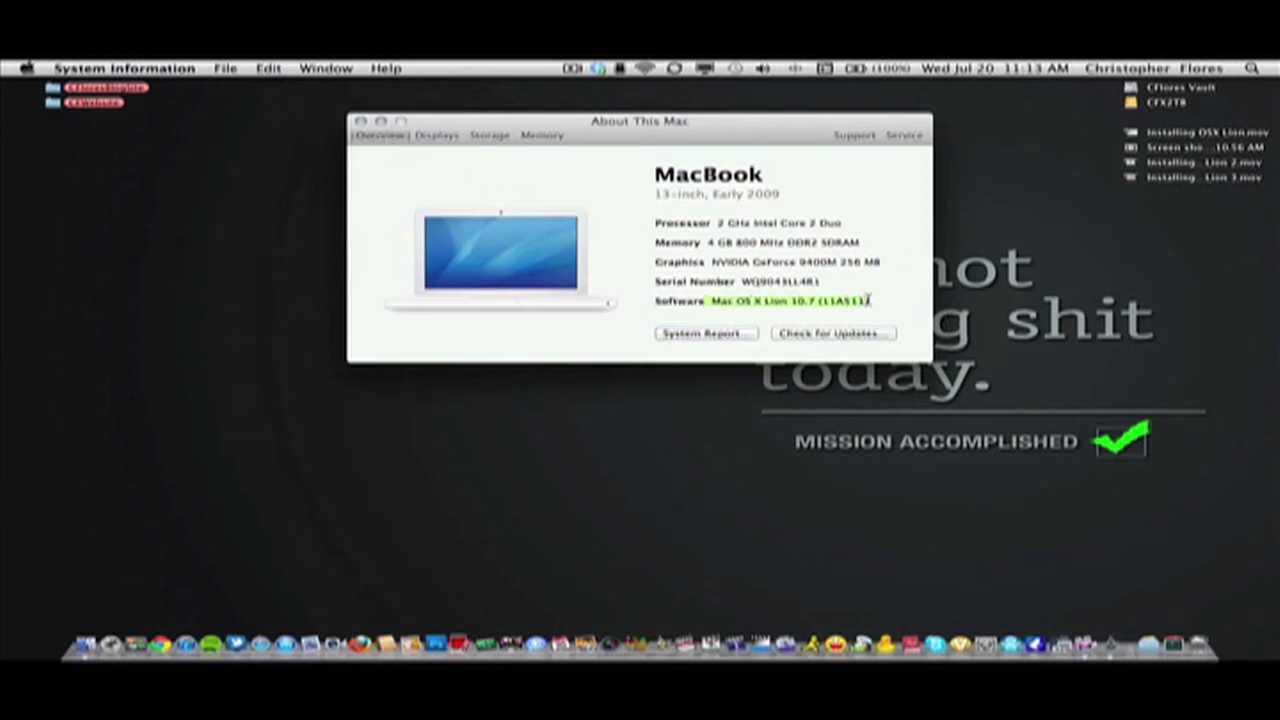
{"action": "left_click", "coordinate": [868, 300]}
{"action": "left_click", "coordinate": [361, 121]}
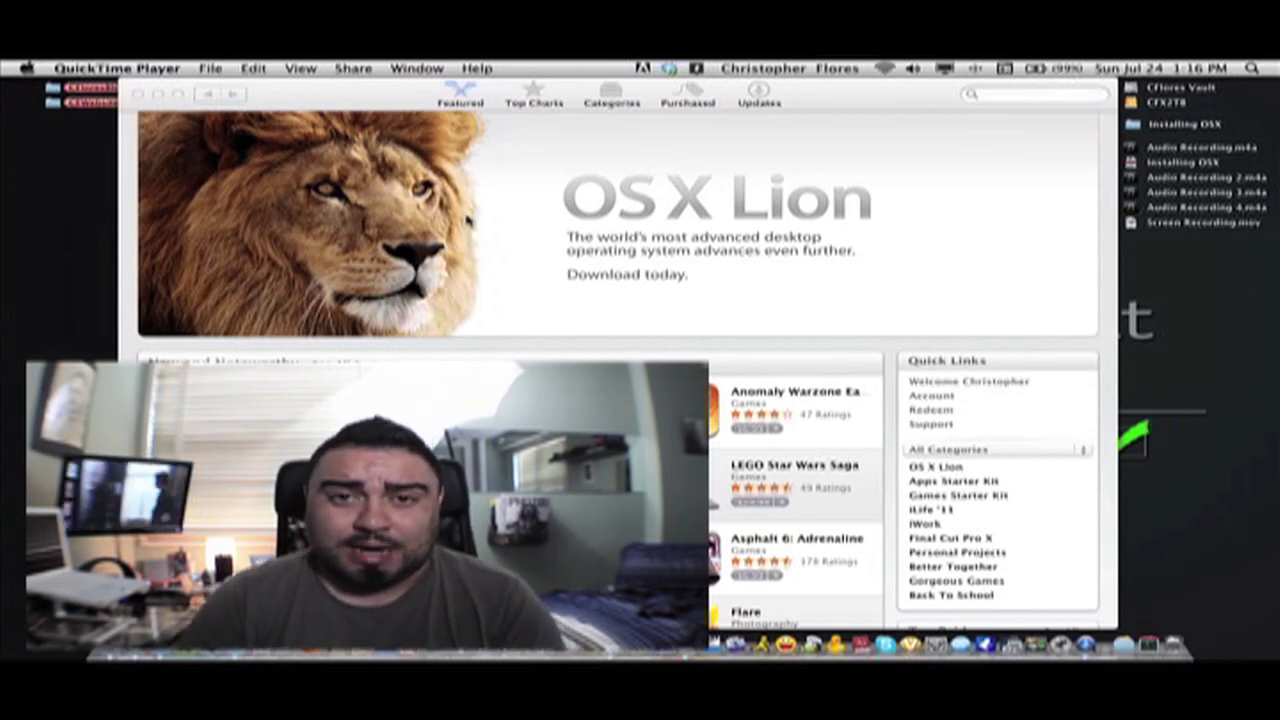
Open the OS X Lion page from the App Store's featured banner and review its screenshots, price and system requirements.
{"action": "left_click", "coordinate": [468, 220]}
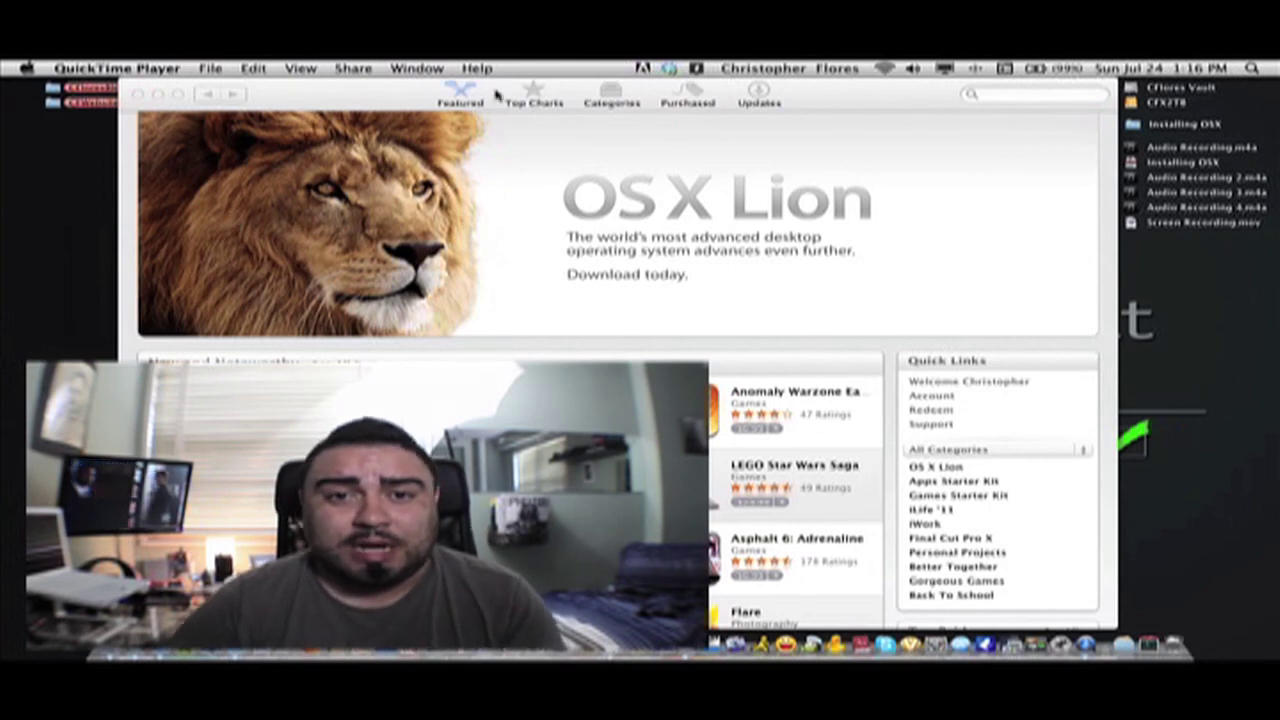
{"action": "left_click_drag", "start_coordinate": [815, 88], "coordinate": [973, 90]}
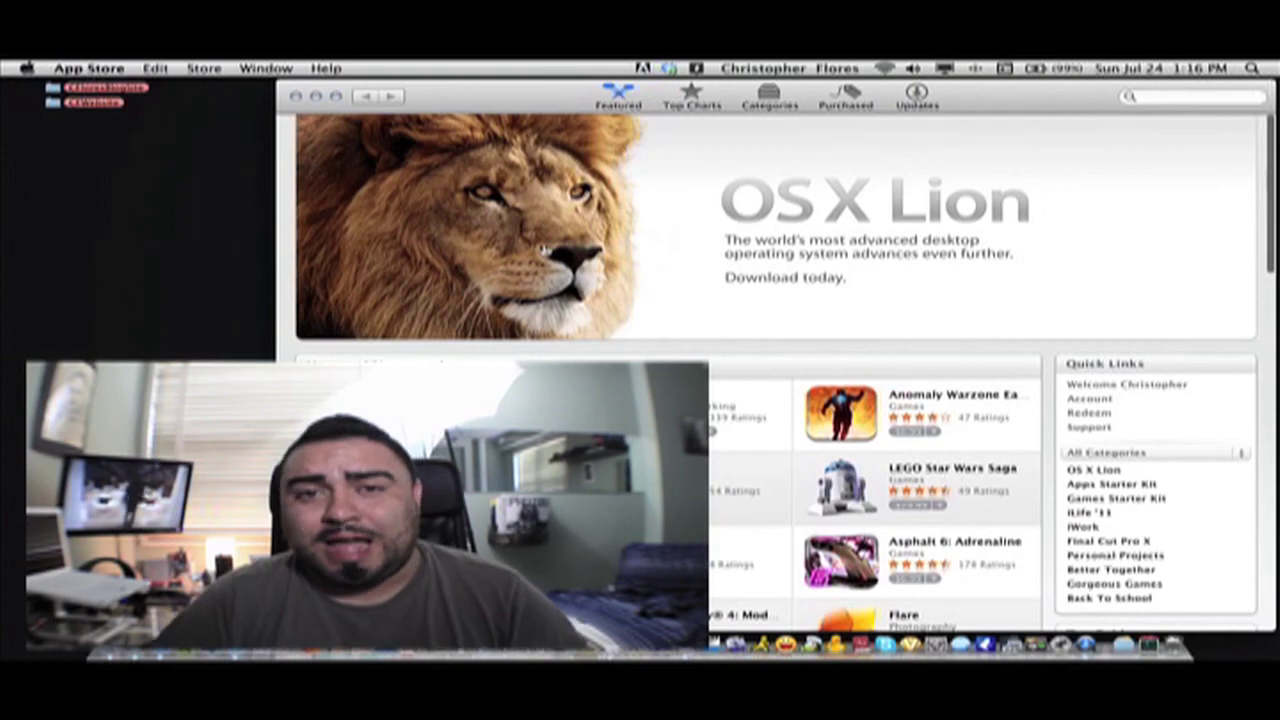
{"action": "left_click", "coordinate": [546, 250]}
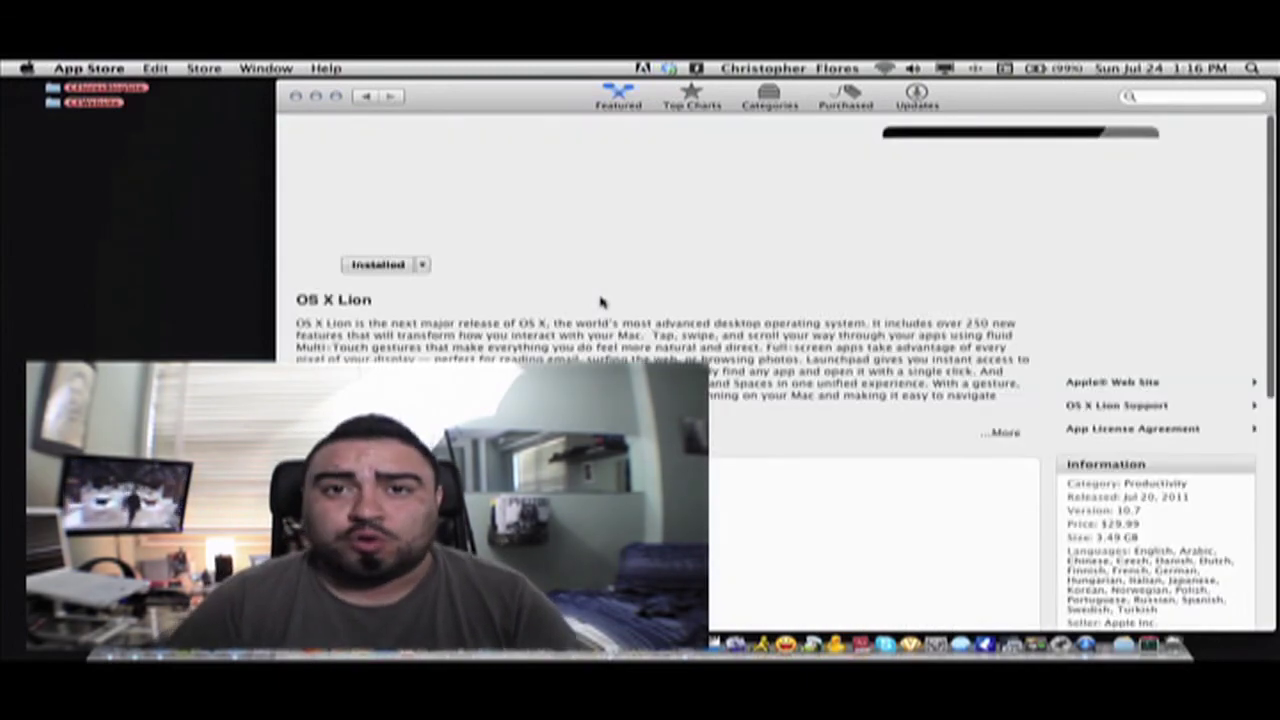
{"action": "scroll", "coordinate": [610, 330], "scroll_direction": "down", "scroll_amount": 6}
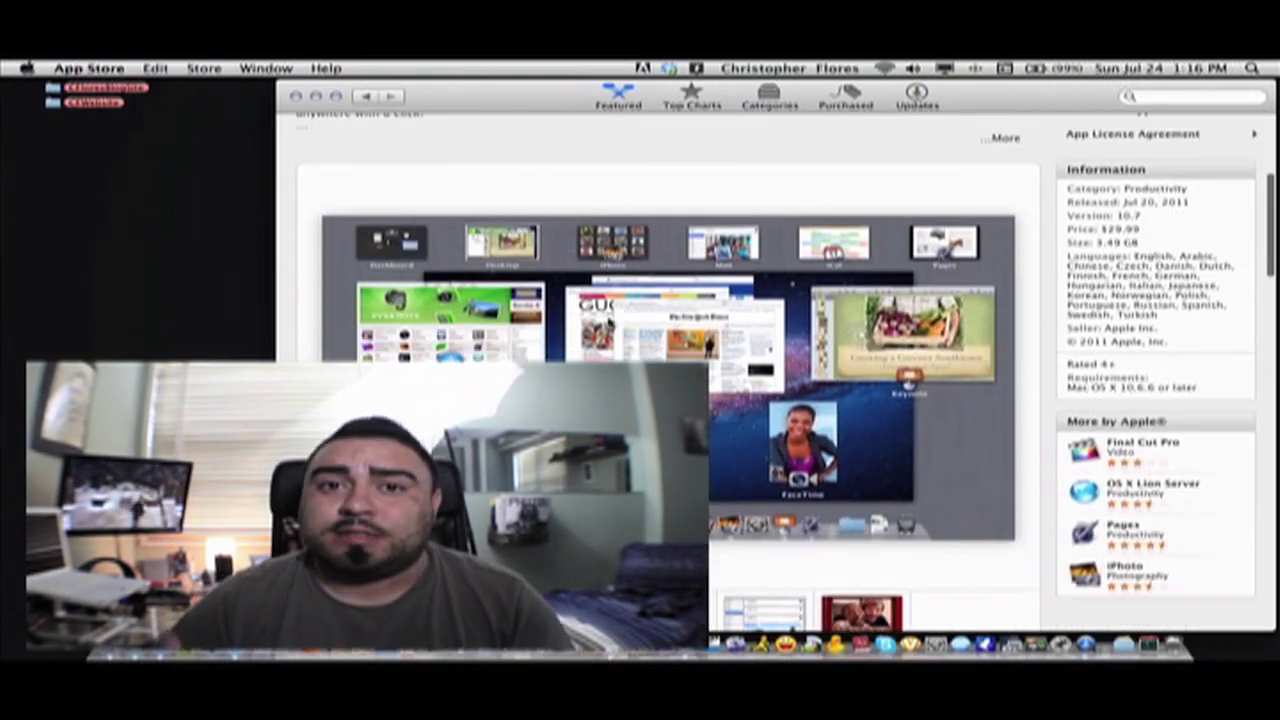
{"action": "scroll", "coordinate": [610, 330], "scroll_direction": "down", "scroll_amount": 3}
{"action": "scroll", "coordinate": [610, 330], "scroll_direction": "up", "scroll_amount": 2}
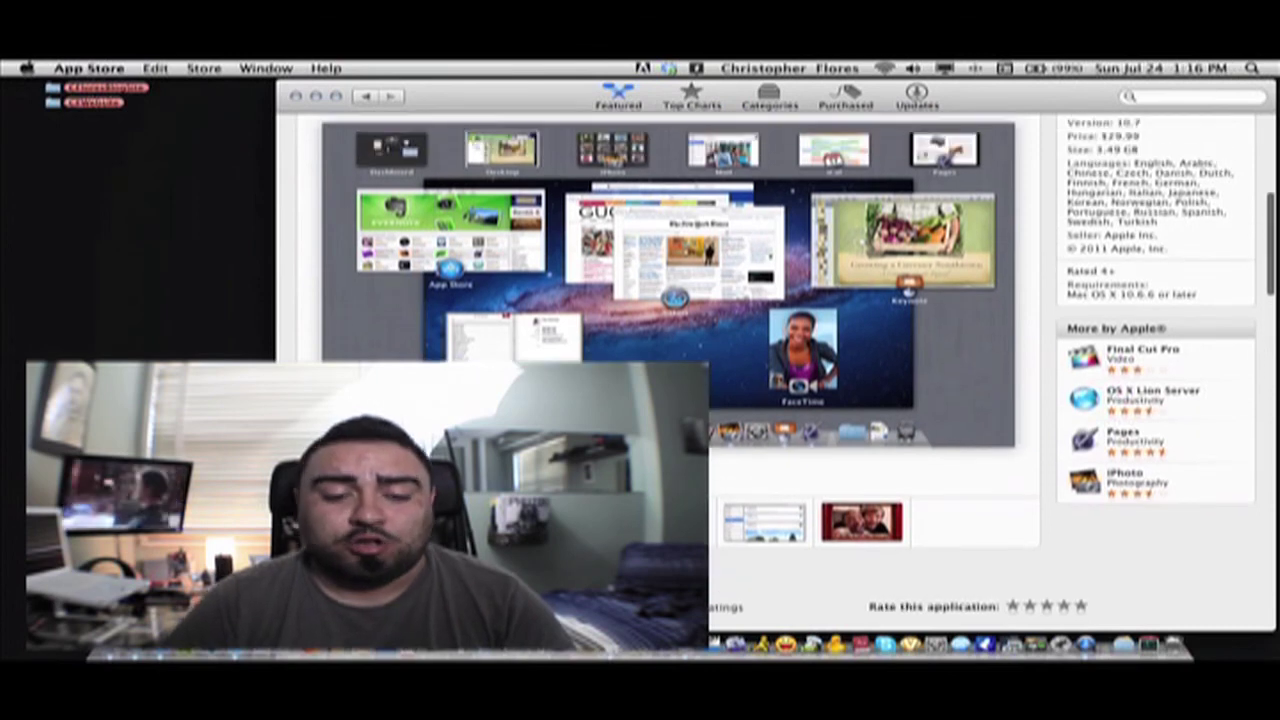